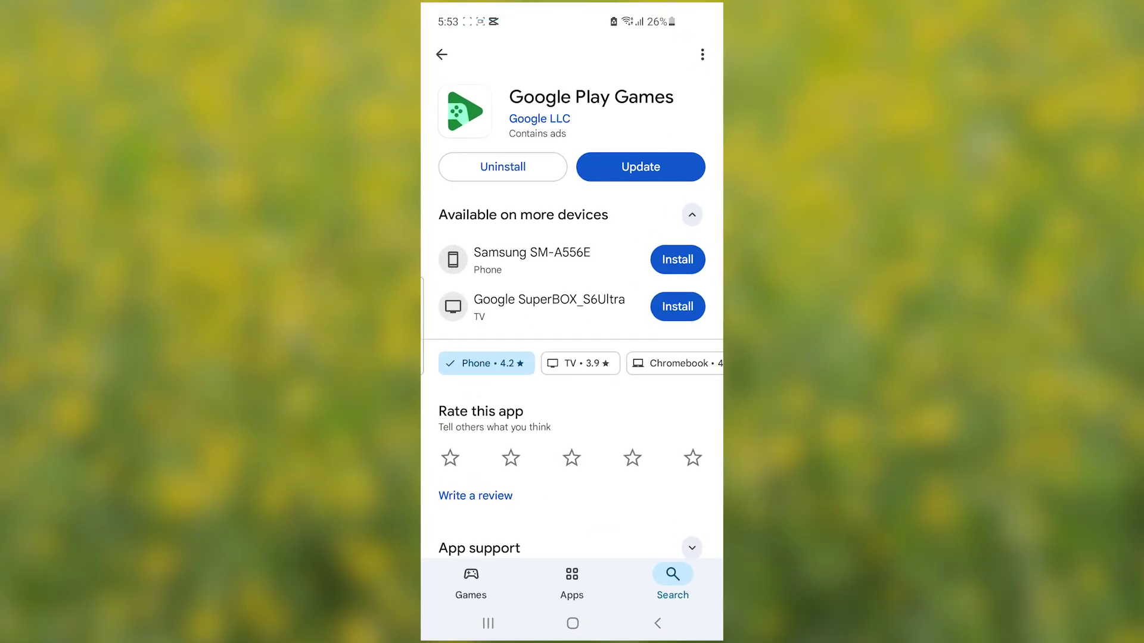
Step: Go back to the Google Play Games store listing and start its update
{"action": "key", "text": "Escape"}
{"action": "left_click", "coordinate": [641, 166]}
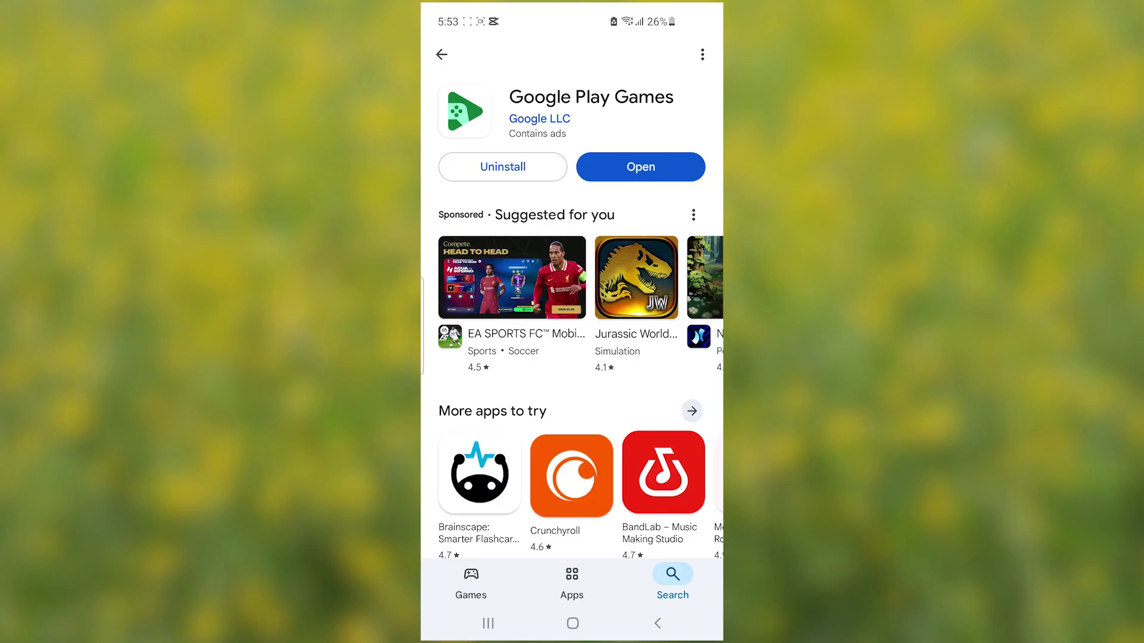
Step: Launch the updated Google Play Games and show the player profile
{"action": "left_click", "coordinate": [640, 166]}
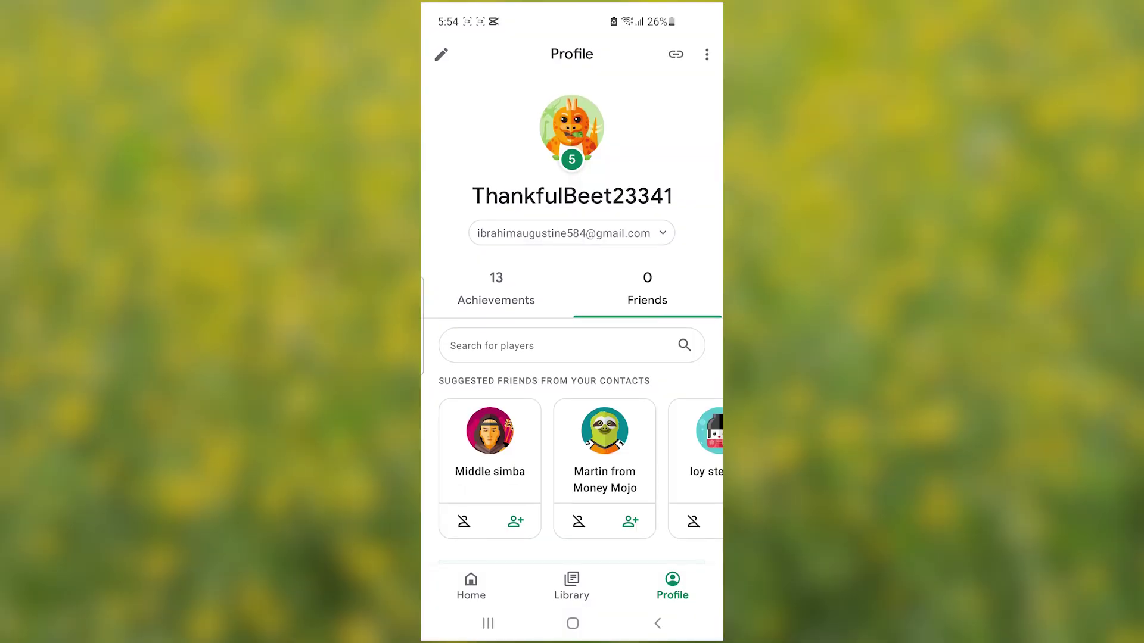
{"action": "left_click", "coordinate": [673, 585]}
Step: Open Settings from Quick Settings, go to Apps, and search the app list for 'play g'
{"action": "left_click_drag", "start_coordinate": [572, 8], "coordinate": [572, 357]}
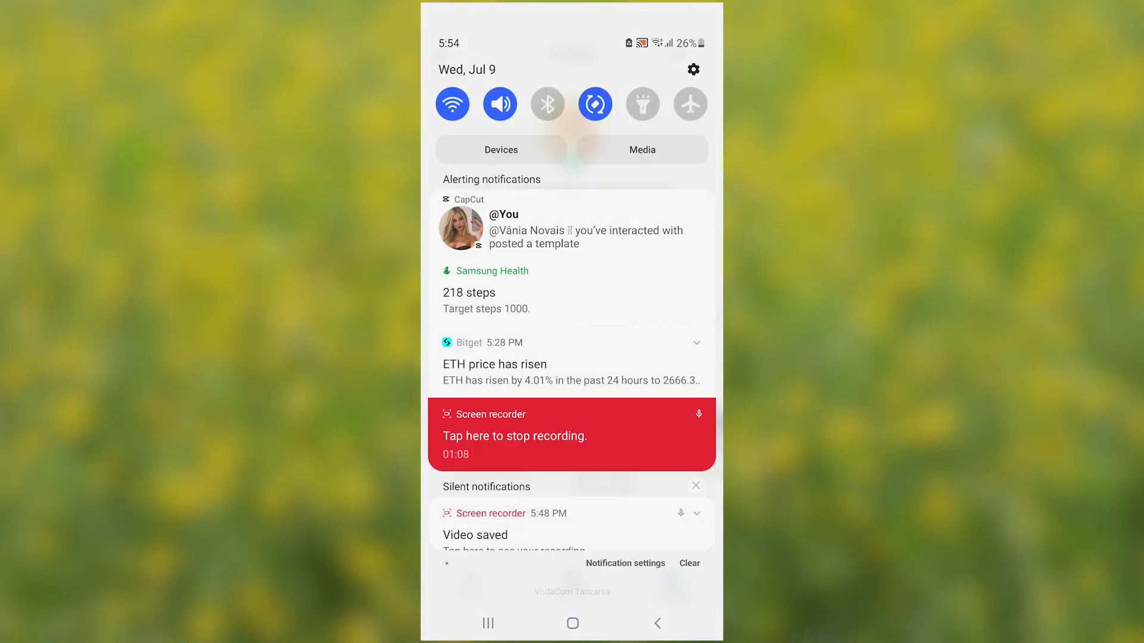
{"action": "left_click_drag", "start_coordinate": [572, 135], "coordinate": [571, 536]}
{"action": "left_click", "coordinate": [663, 69]}
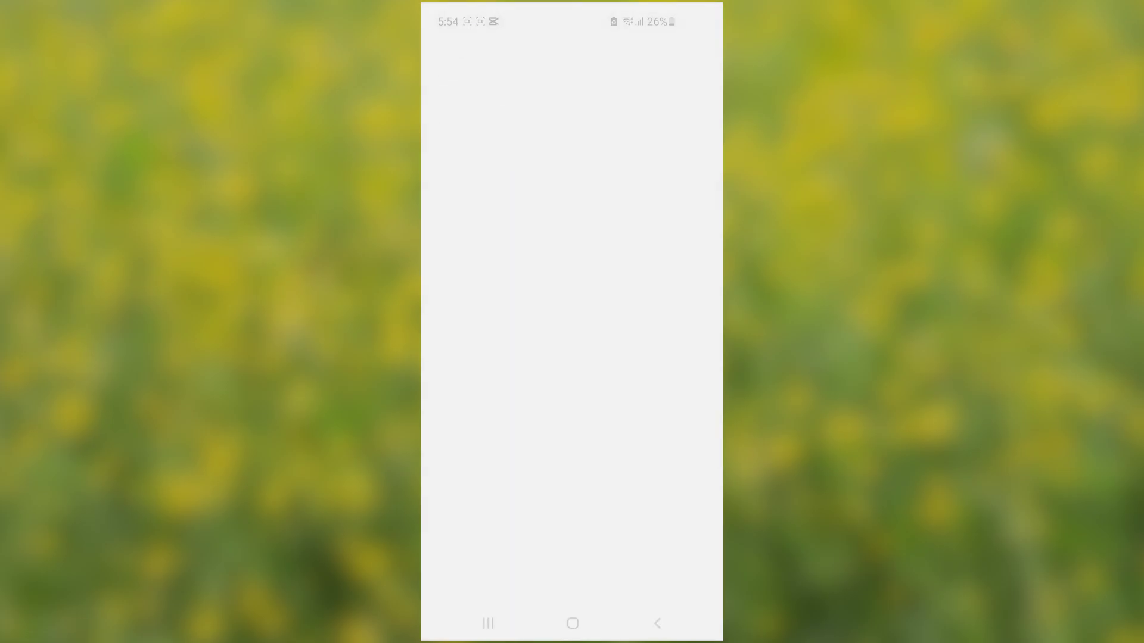
{"action": "left_click_drag", "start_coordinate": [573, 492], "coordinate": [572, 135]}
{"action": "left_click_drag", "start_coordinate": [573, 536], "coordinate": [571, 223]}
{"action": "left_click", "coordinate": [572, 328]}
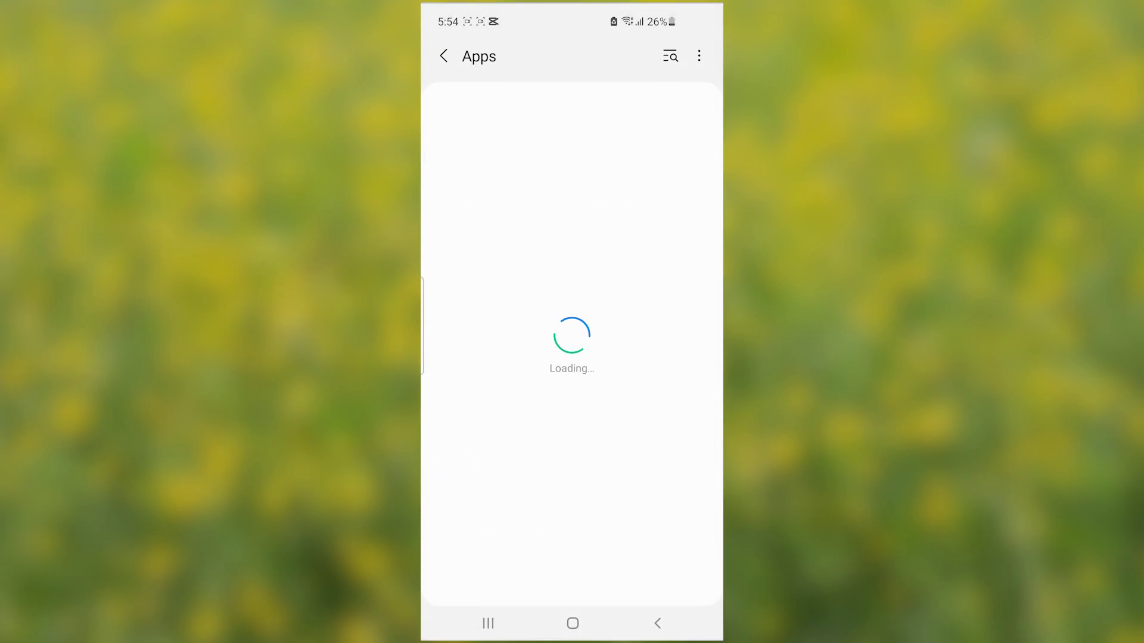
{"action": "left_click_drag", "start_coordinate": [573, 503], "coordinate": [572, 443]}
{"action": "left_click_drag", "start_coordinate": [572, 268], "coordinate": [572, 327]}
{"action": "left_click", "coordinate": [671, 54]}
{"action": "type", "text": "play g"}
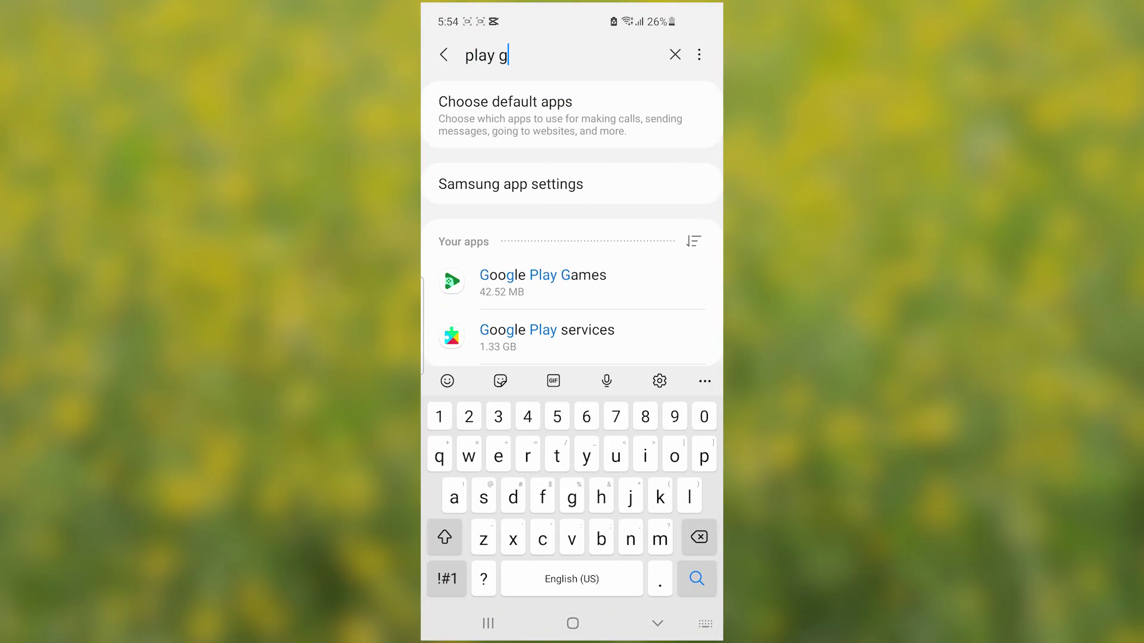
Step: Clear Google Play Games' storage data and return to its App info page
{"action": "left_click", "coordinate": [542, 281]}
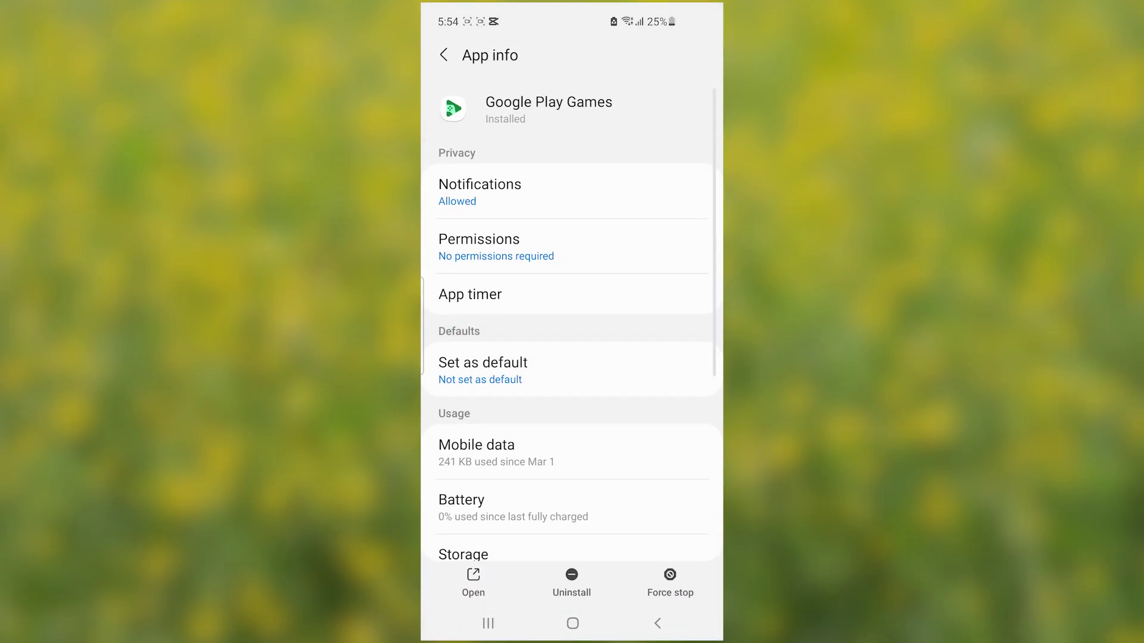
{"action": "left_click_drag", "start_coordinate": [572, 446], "coordinate": [572, 330]}
{"action": "left_click", "coordinate": [572, 440]}
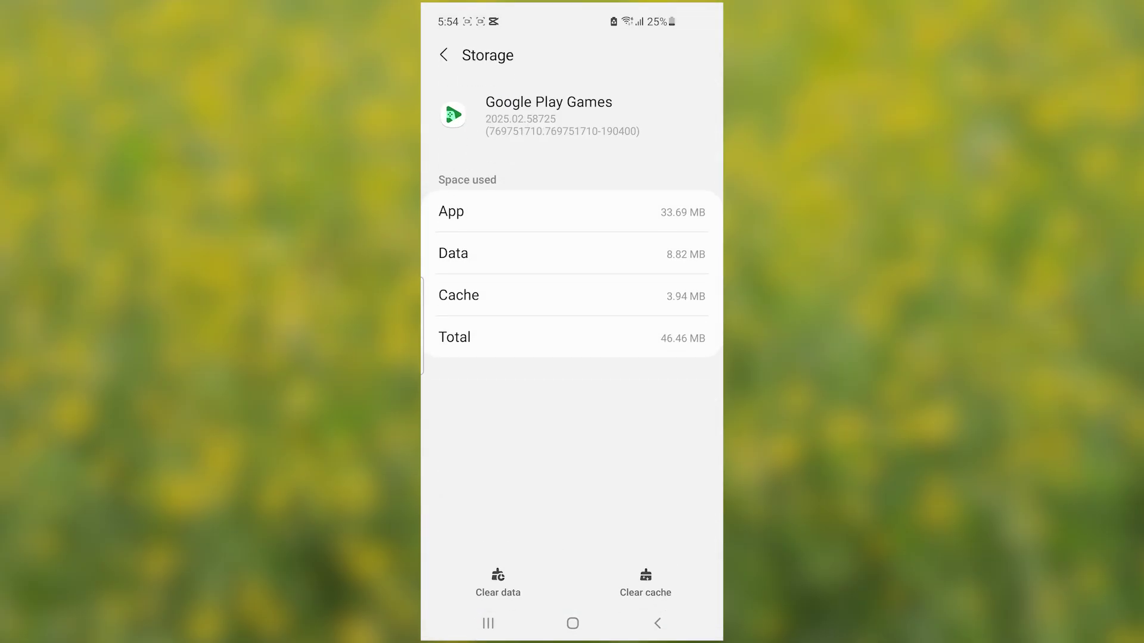
{"action": "left_click", "coordinate": [498, 583]}
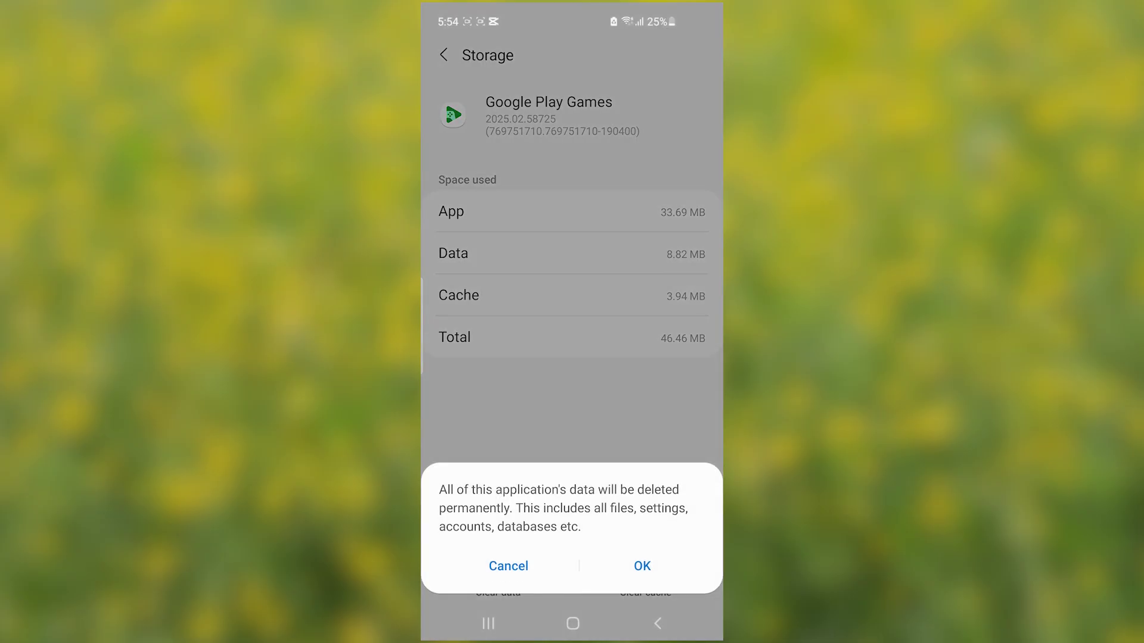
{"action": "left_click", "coordinate": [642, 566]}
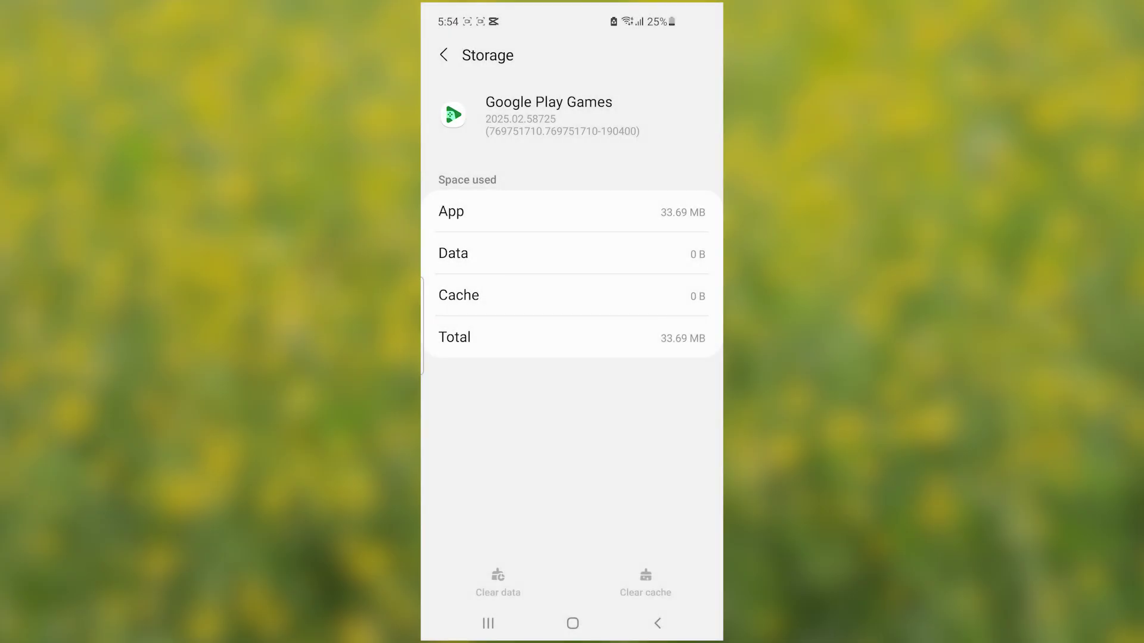
{"action": "left_click", "coordinate": [657, 622]}
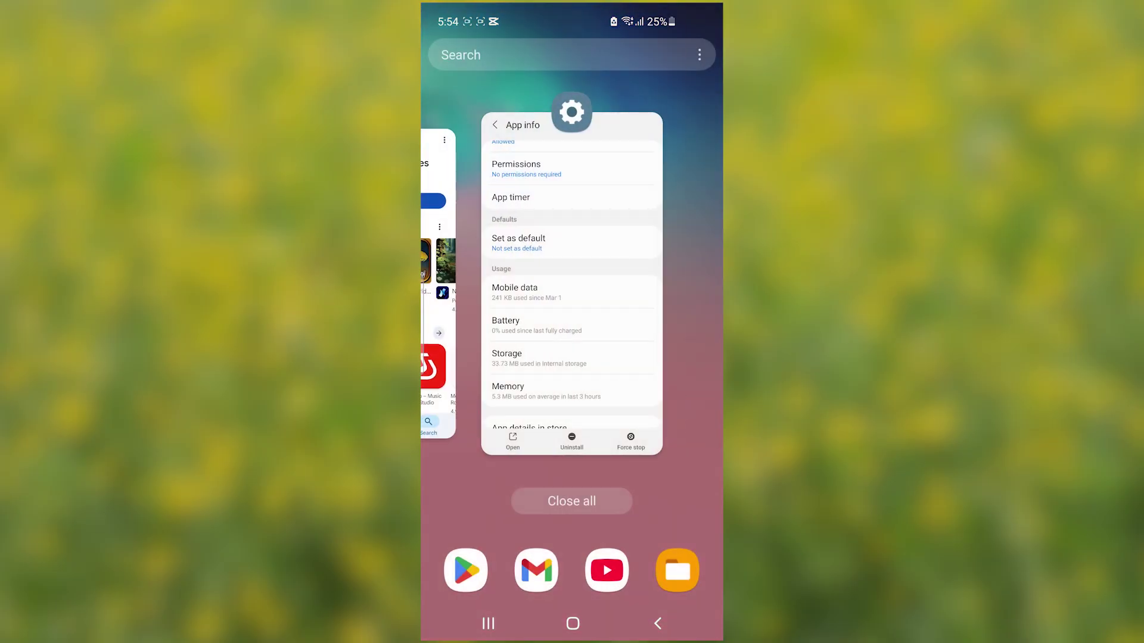
{"action": "left_click", "coordinate": [572, 280]}
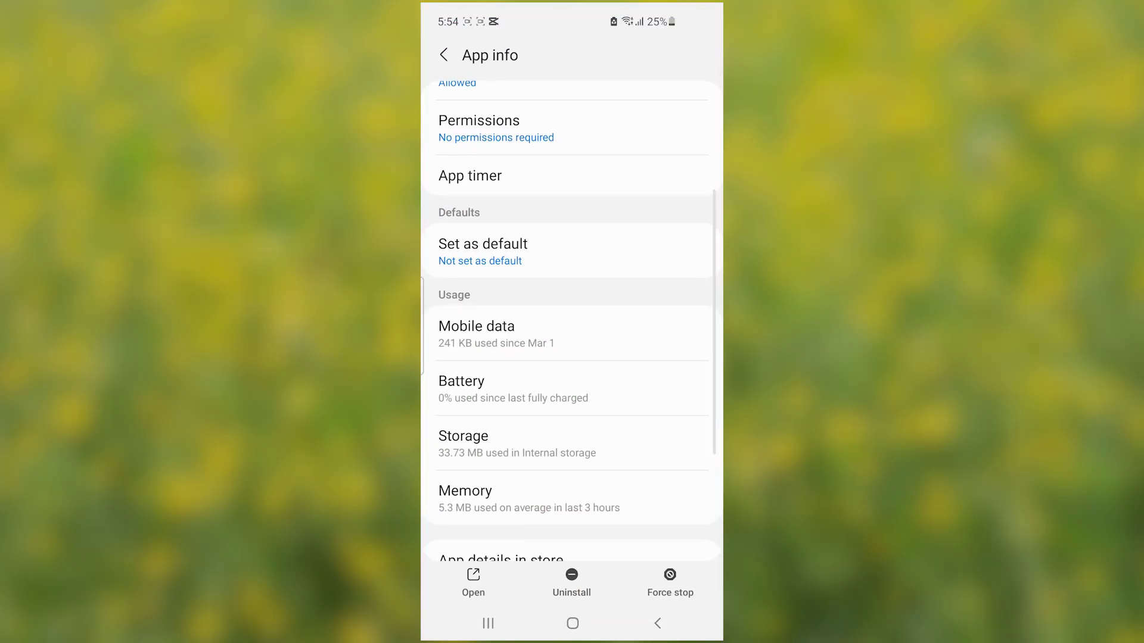
Step: Search apps for 'google play' and open Google Play services' 1.39 GB storage page
{"action": "left_click", "coordinate": [443, 55]}
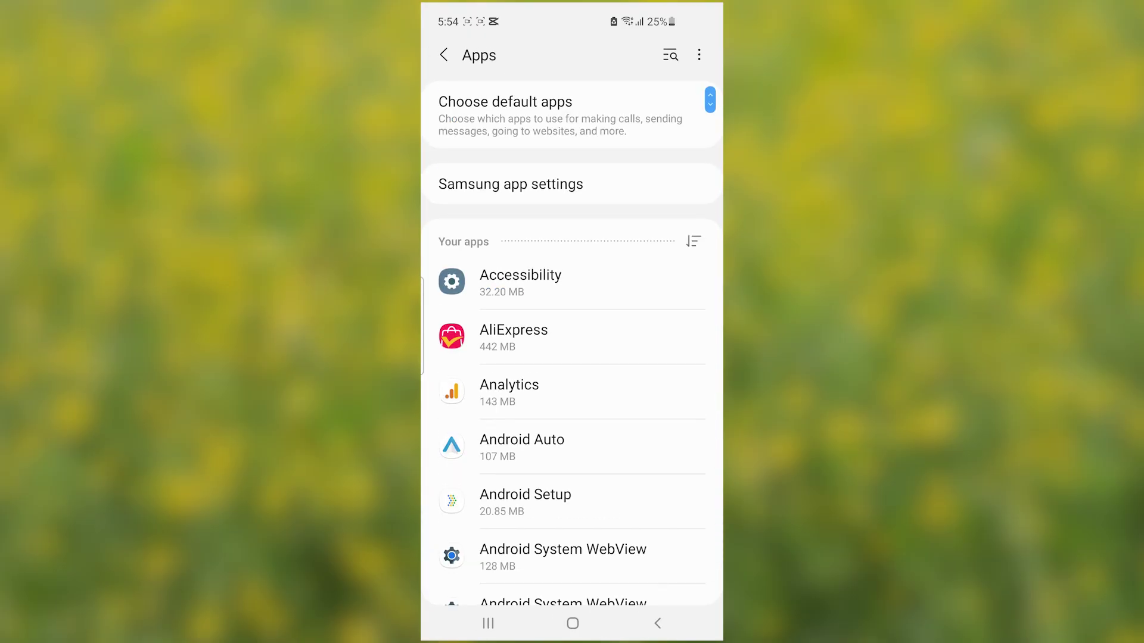
{"action": "left_click", "coordinate": [671, 54]}
{"action": "type", "text": "google play"}
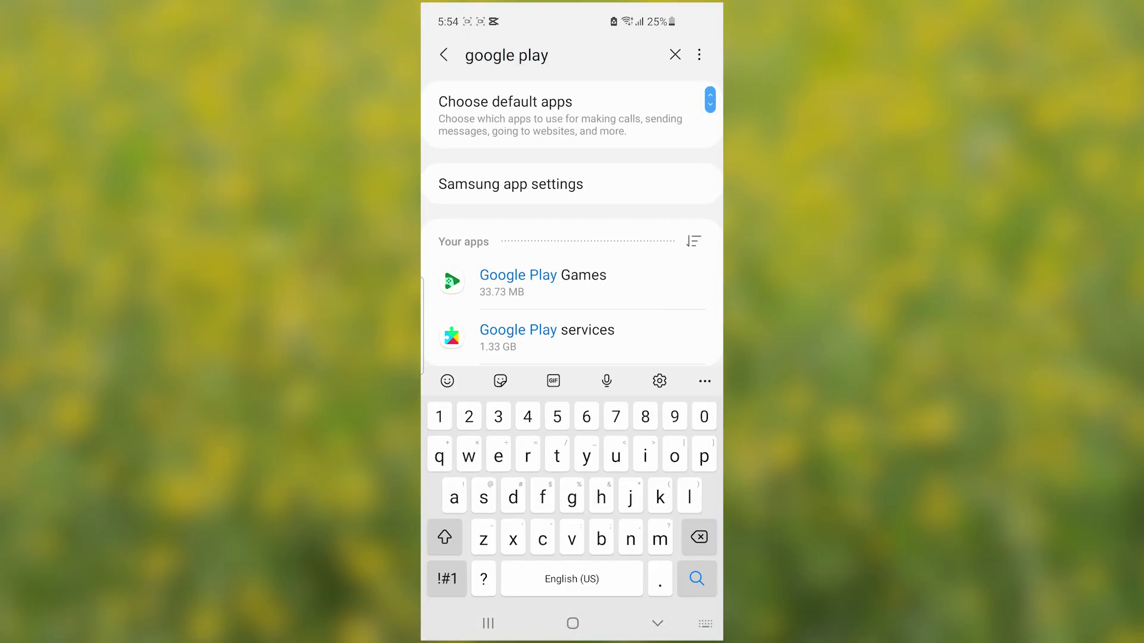
{"action": "left_click", "coordinate": [658, 623]}
{"action": "left_click", "coordinate": [547, 337]}
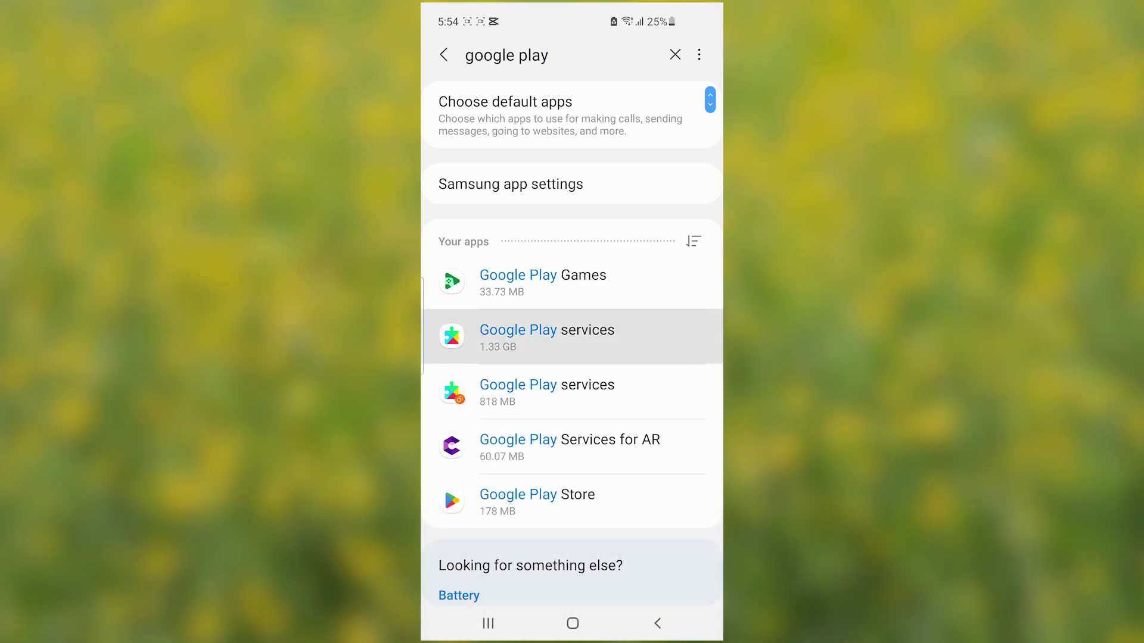
{"action": "scroll", "coordinate": [573, 358], "scroll_direction": "down", "scroll_amount": 1}
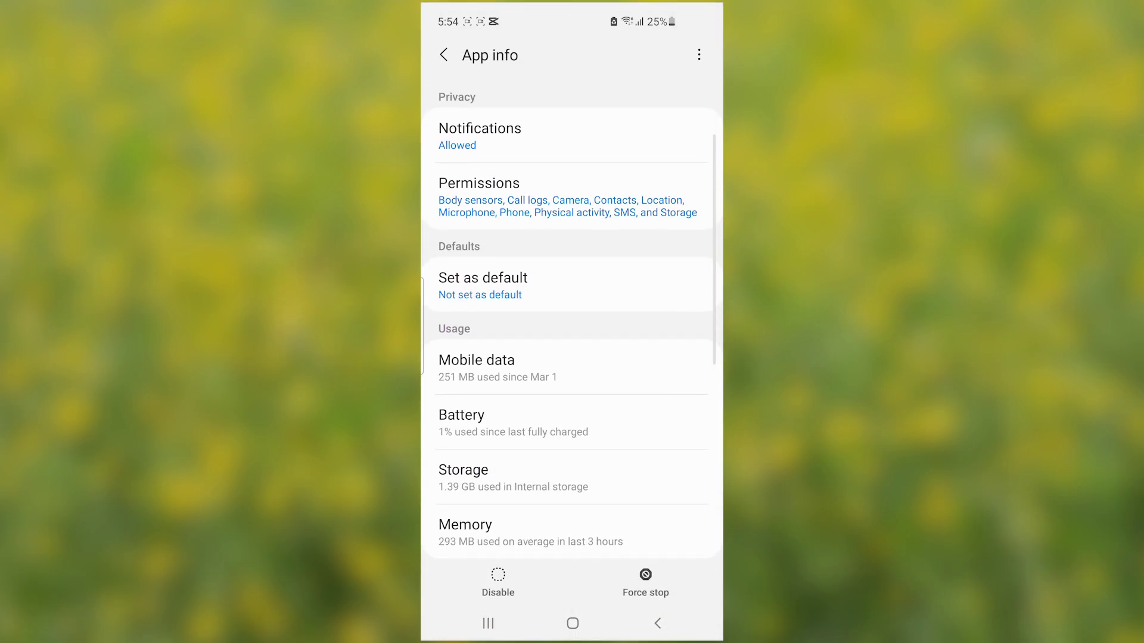
{"action": "left_click", "coordinate": [501, 477]}
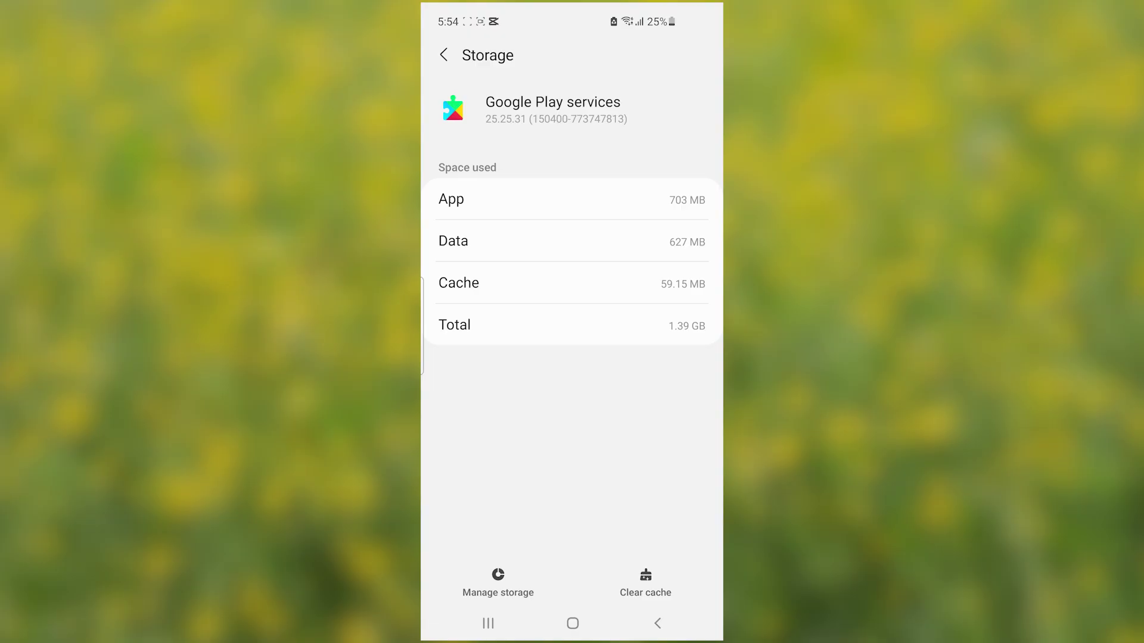
Step: Open Google Play services' Manage storage, then relaunch Google Play Games via device search
{"action": "left_click", "coordinate": [498, 582]}
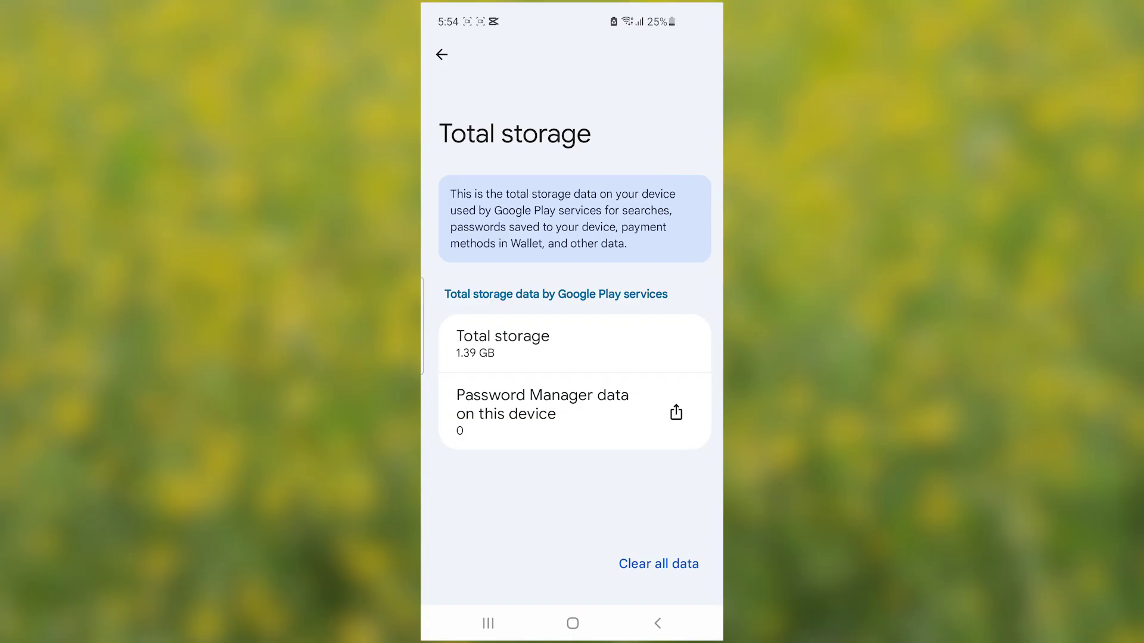
{"action": "left_click", "coordinate": [488, 624]}
{"action": "left_click", "coordinate": [537, 55]}
{"action": "left_click", "coordinate": [675, 135]}
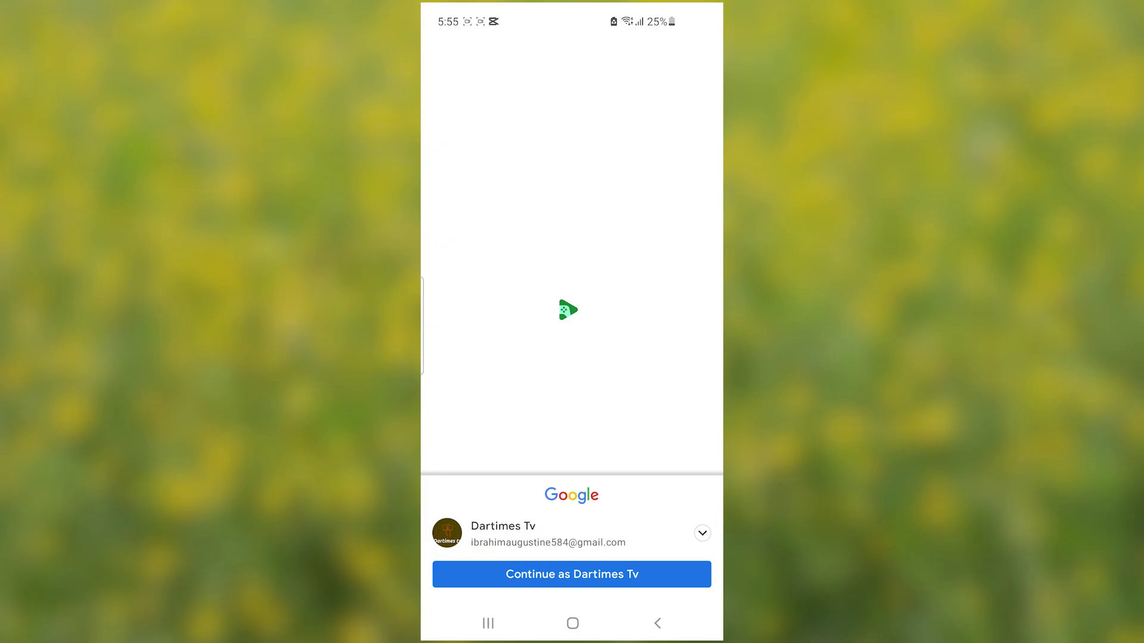
Step: Continue as the suggested Google account and view the player profile
{"action": "left_click", "coordinate": [573, 575]}
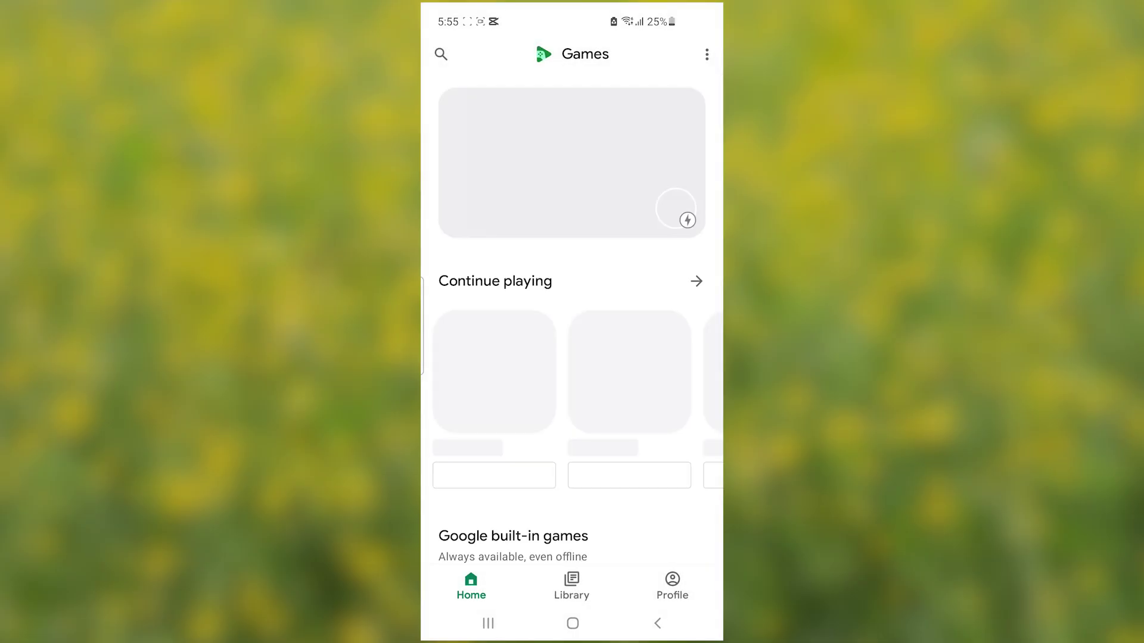
{"action": "left_click", "coordinate": [672, 588]}
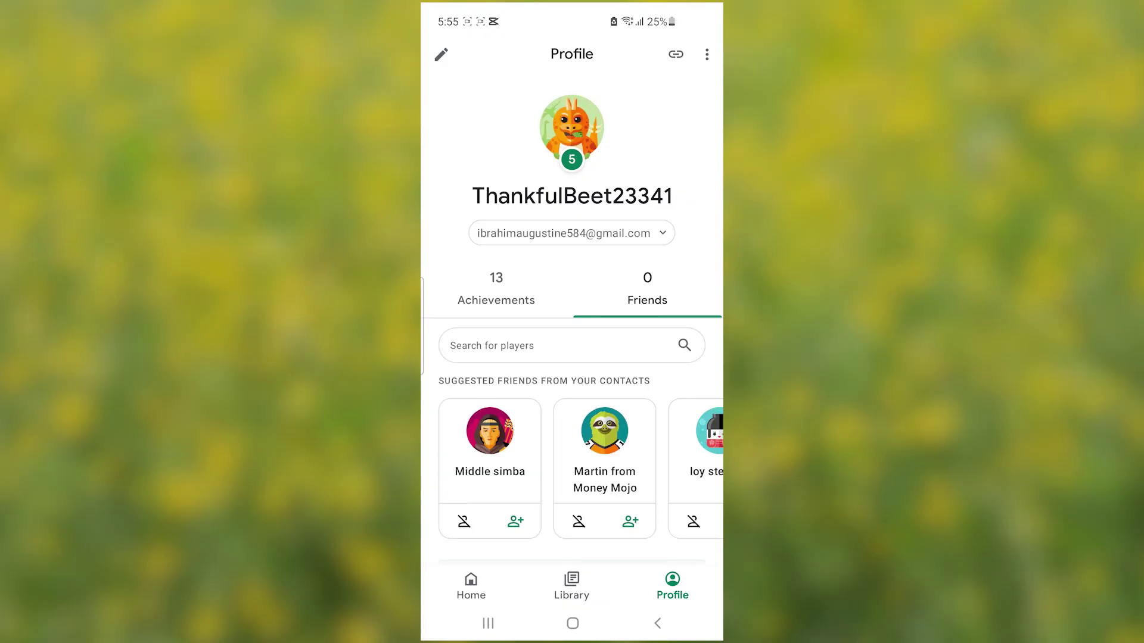